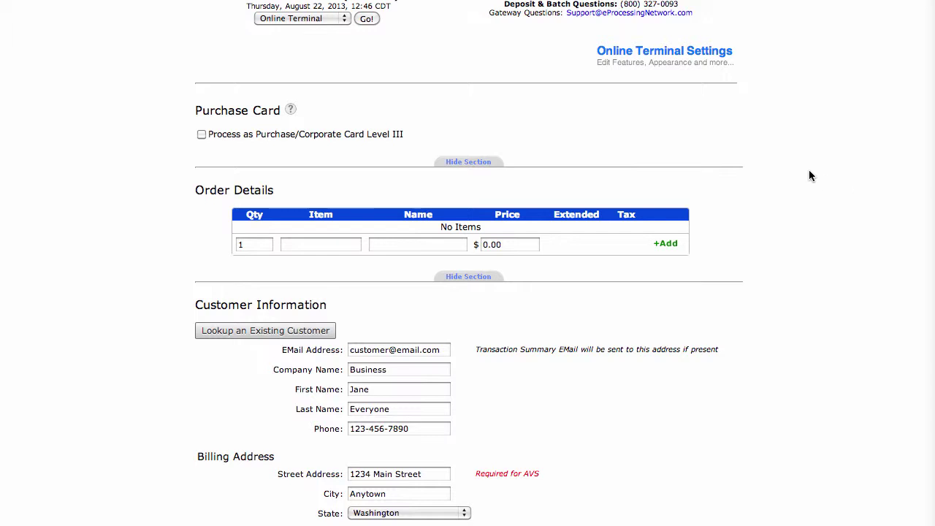
- Enable 'Process as Purchase/Corporate Card Level III' in the Purchase Card section
click(201, 135)
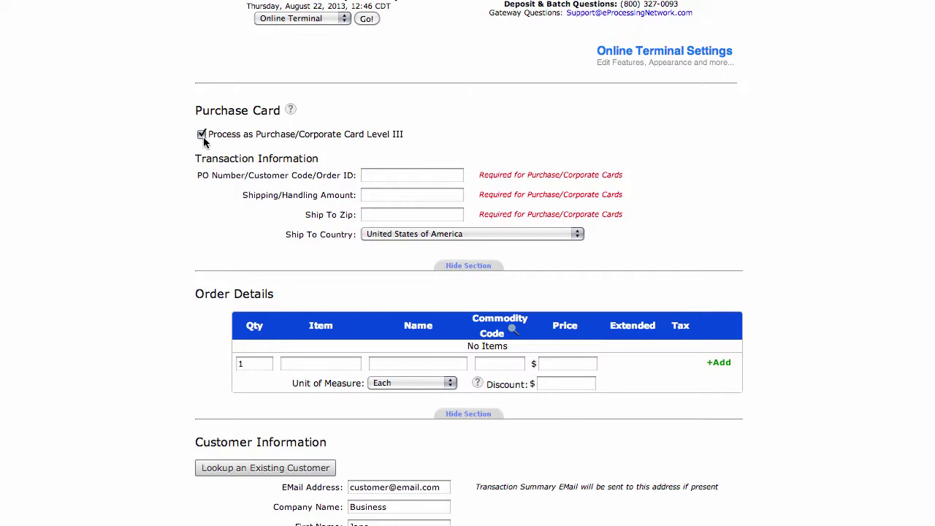
- Untick the Level III purchase-card checkbox to turn that processing back off
click(202, 135)
scroll(763, 150, down, 5)
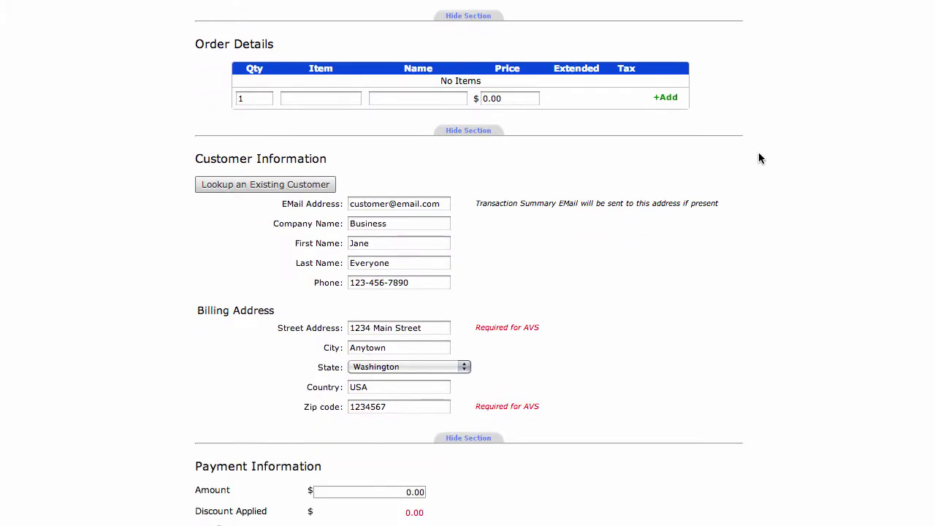
scroll(758, 158, down, 1)
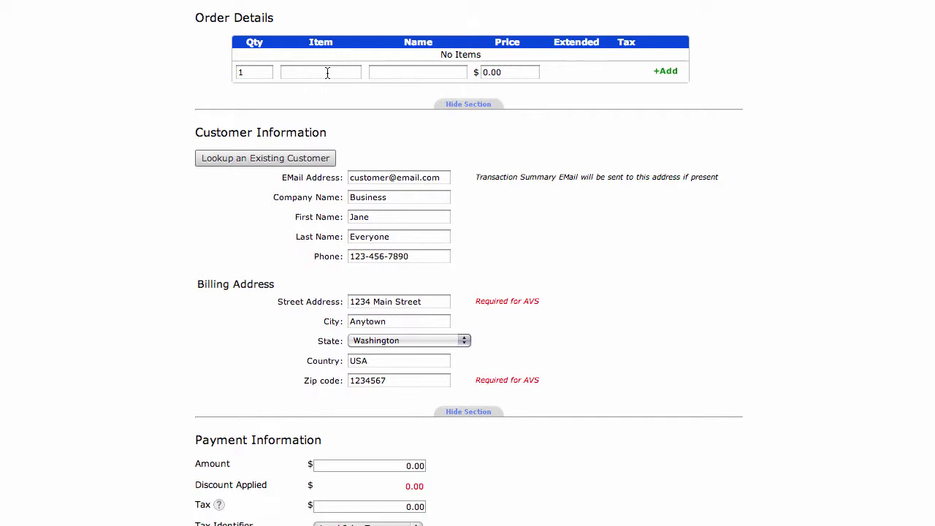
- Bring up the order's stored item lookup, dismiss it unused, and scroll to Payment Information
click(413, 73)
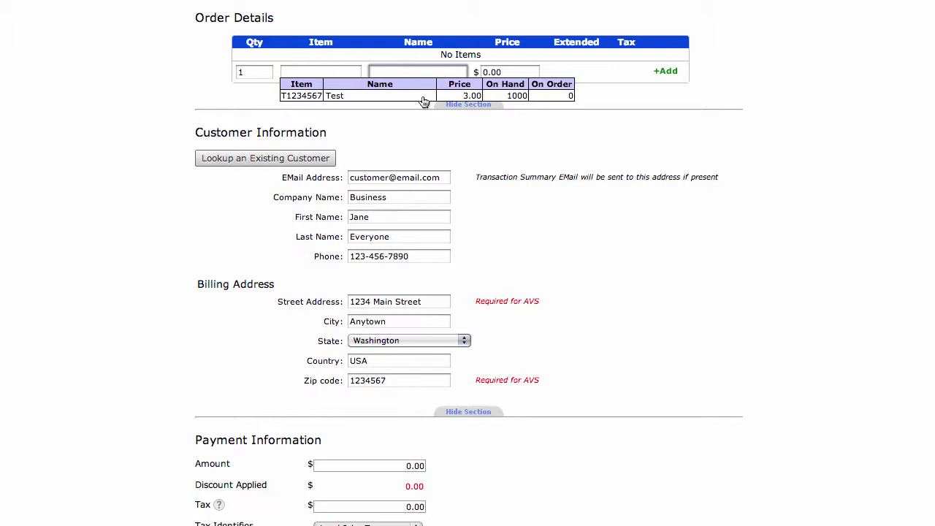
click(582, 140)
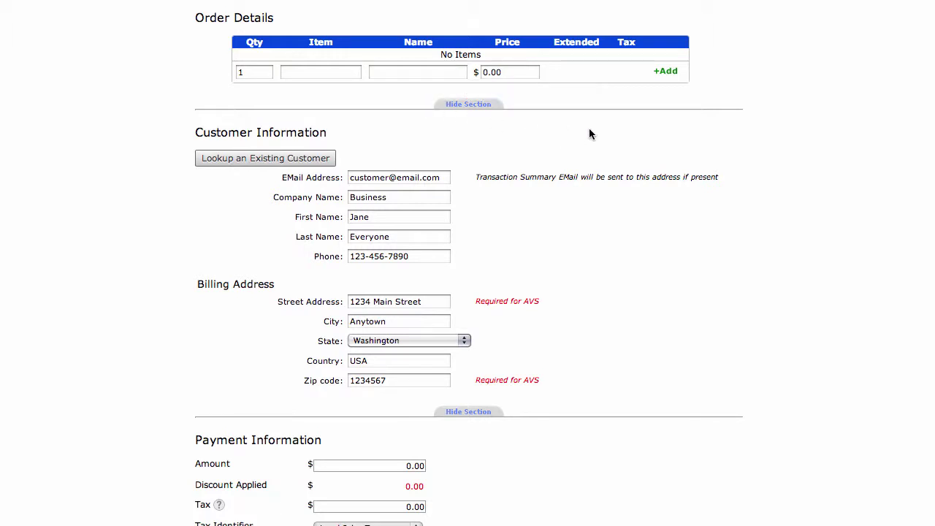
scroll(590, 134, down, 2)
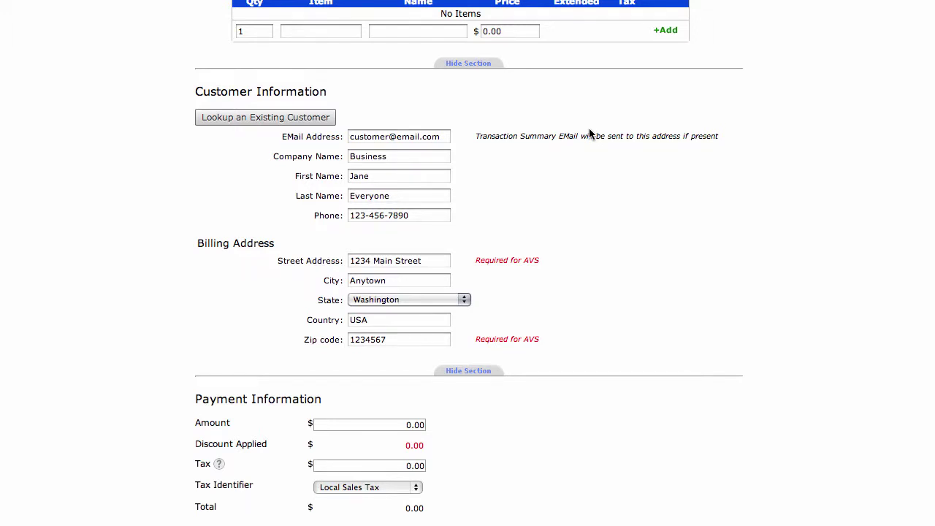
scroll(590, 133, down, 3)
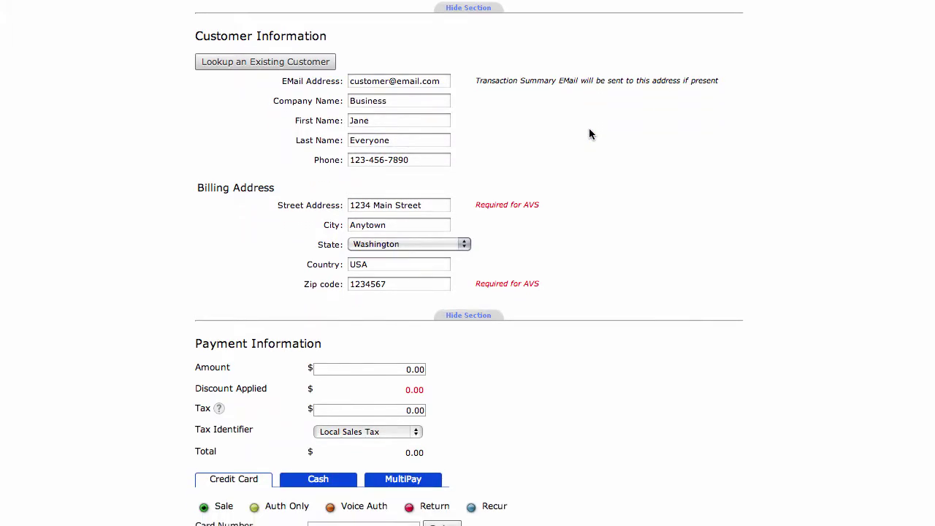
scroll(590, 134, down, 2)
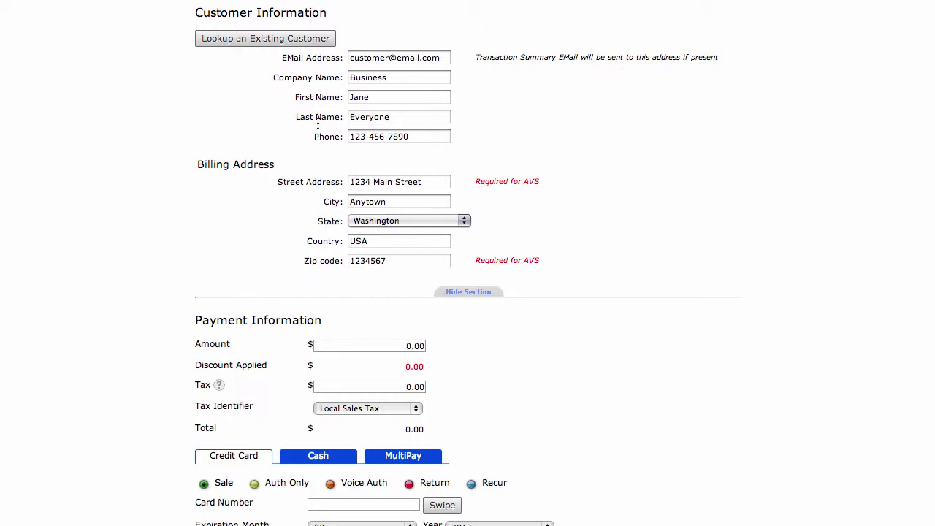
scroll(350, 95, down, 5)
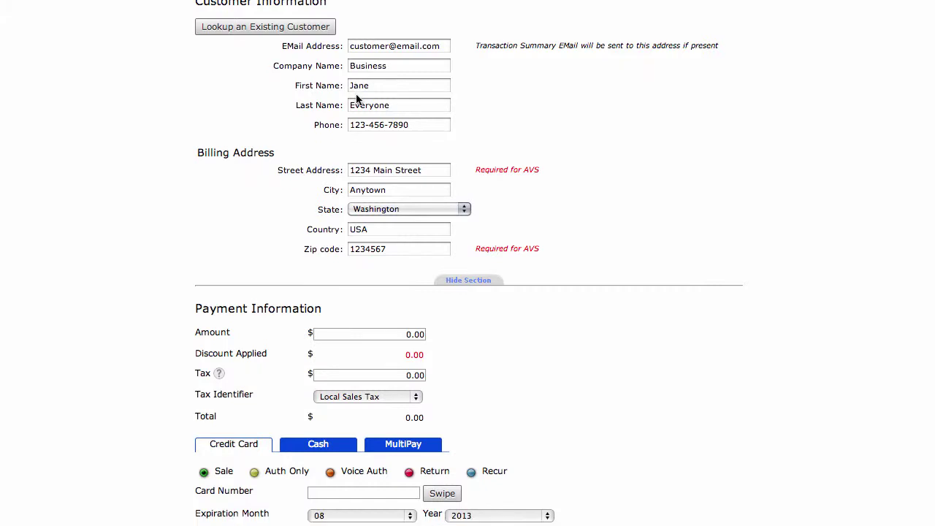
scroll(356, 95, up, 1)
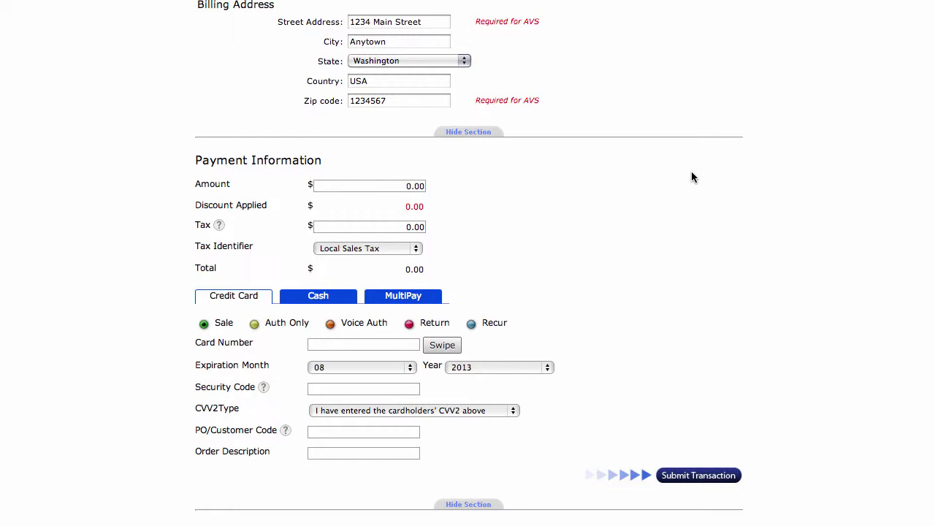
- Enter a 100 amount and 10 tax, keeping Local Sales Tax as identifier
scroll(691, 175, down, 3)
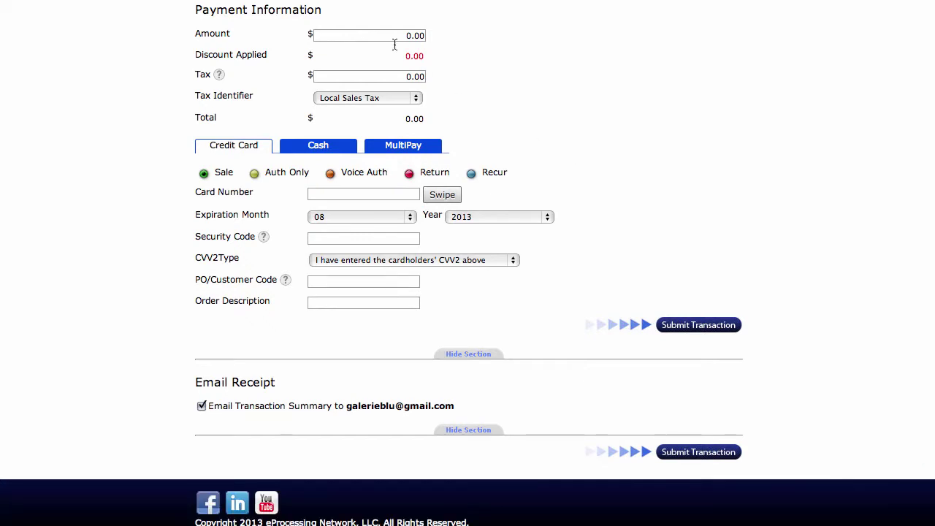
click(400, 41)
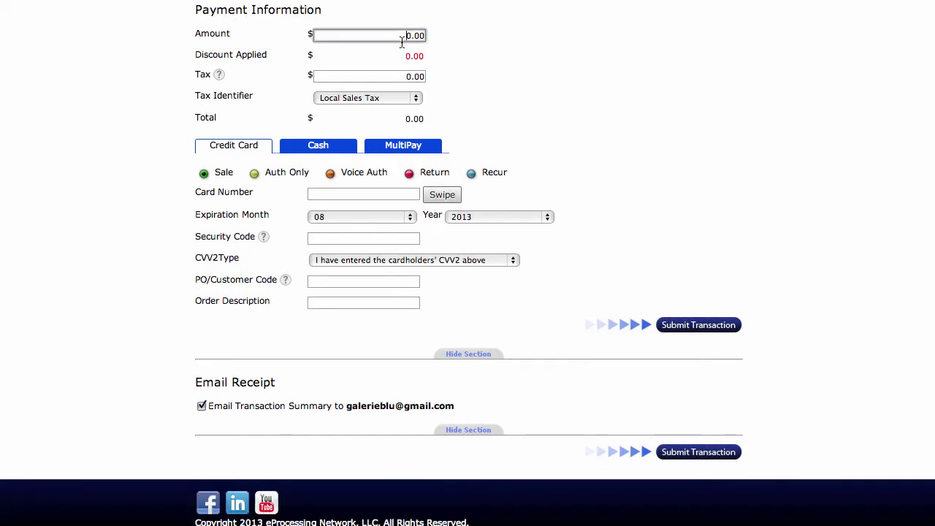
text(10)
click(419, 78)
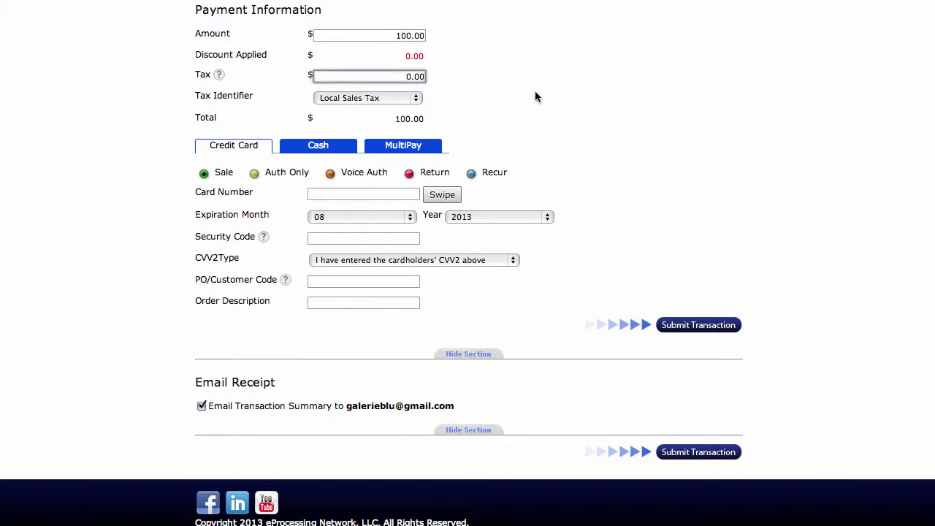
text(1)
click(418, 97)
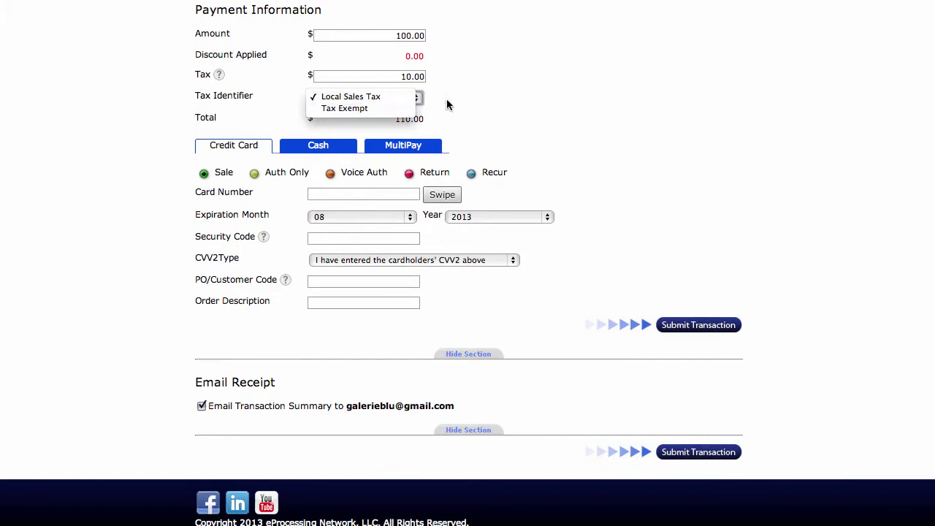
click(498, 89)
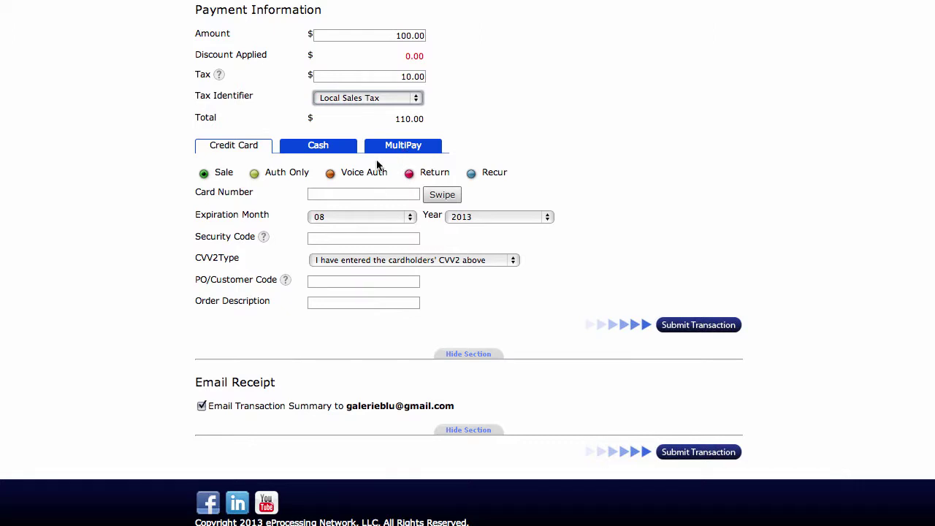
- Enter the test card number and set the expiration year to 2015
click(337, 193)
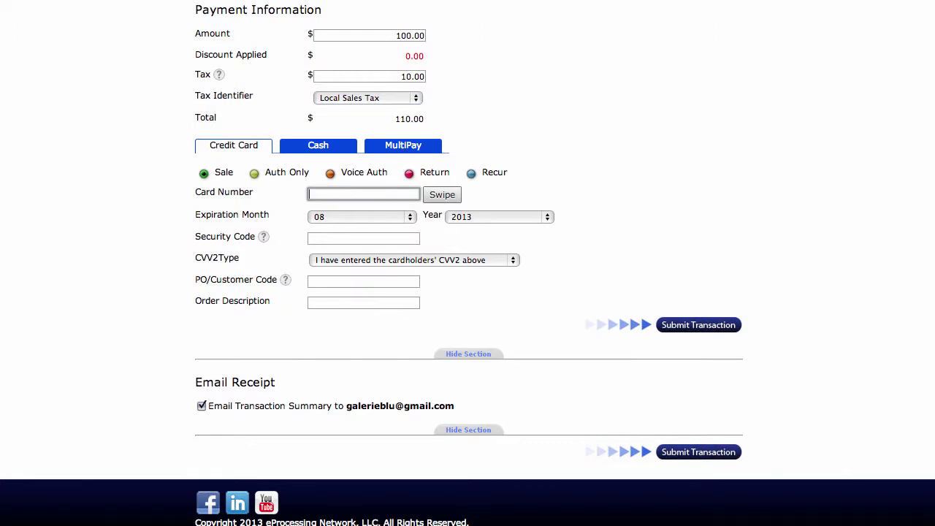
text(41111111111111111)
click(469, 212)
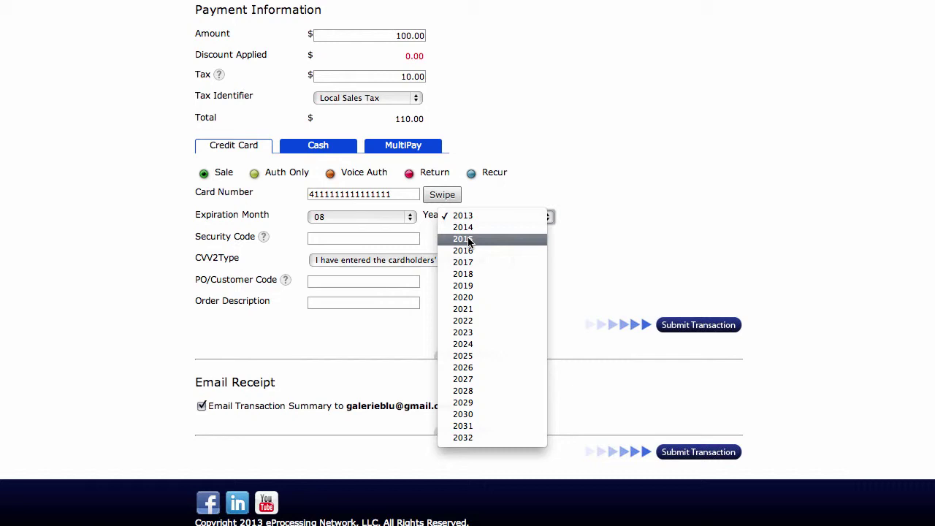
click(480, 240)
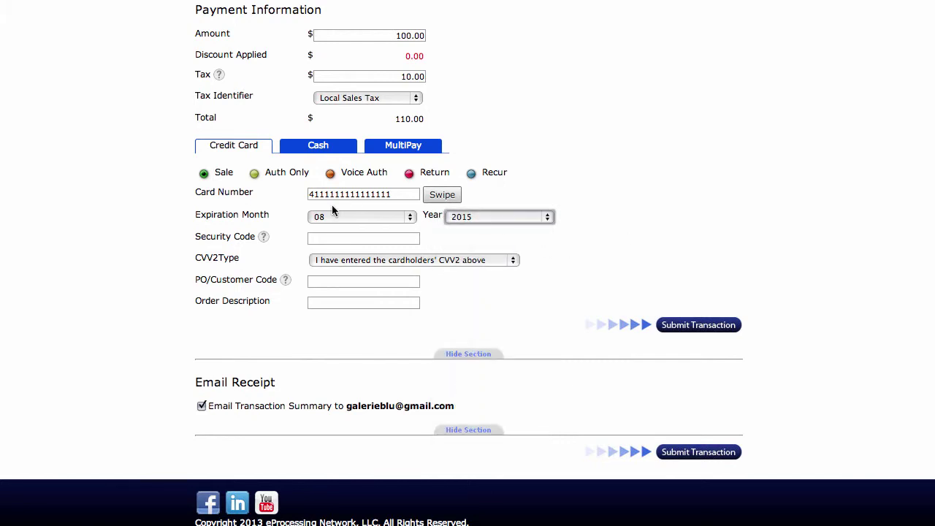
- Fill in the card's security code and check the CVV2 type choices
mouse_move(267, 240)
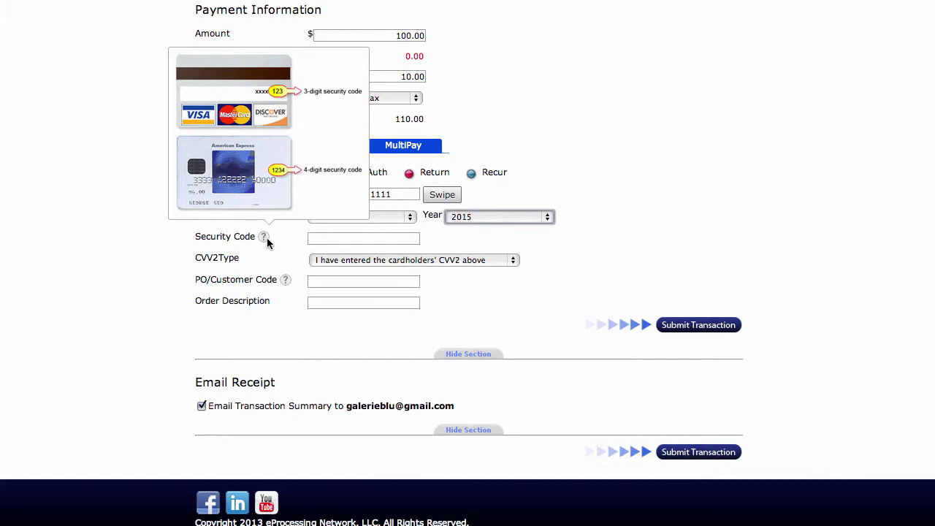
click(325, 239)
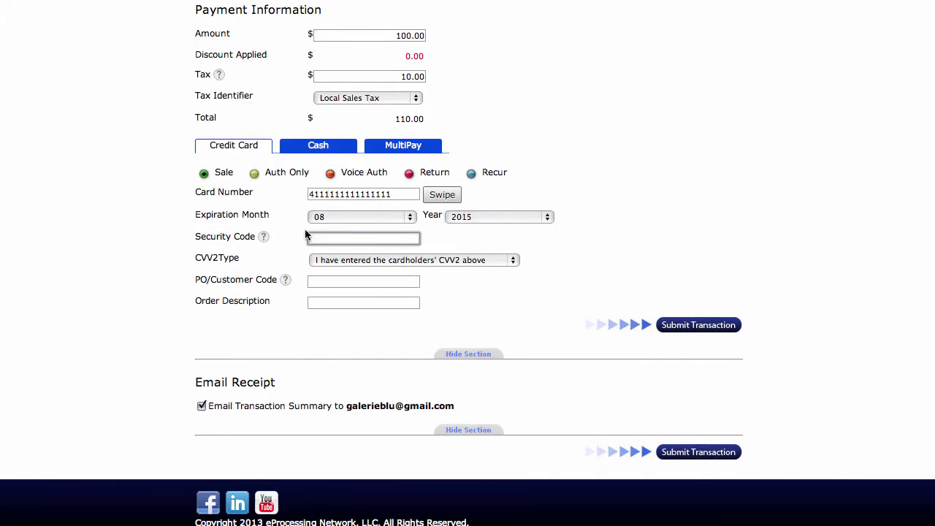
text(123)
click(514, 260)
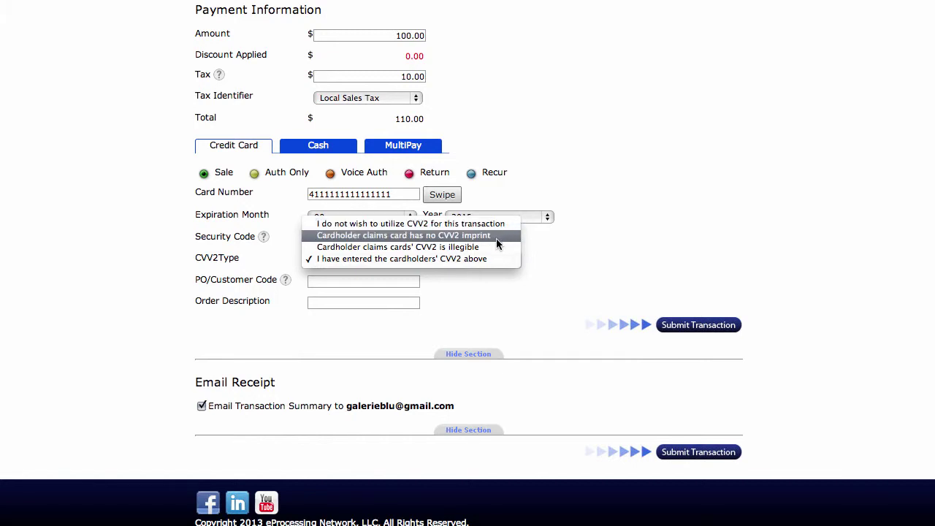
- Keep the CVV2 type, enter the PO/customer code, and describe the order as 'Lawn Care'
click(562, 272)
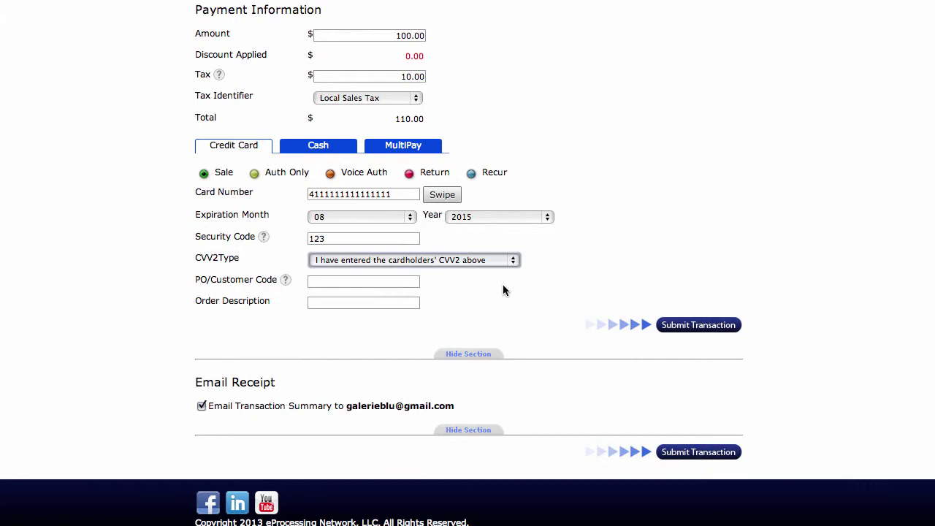
click(400, 284)
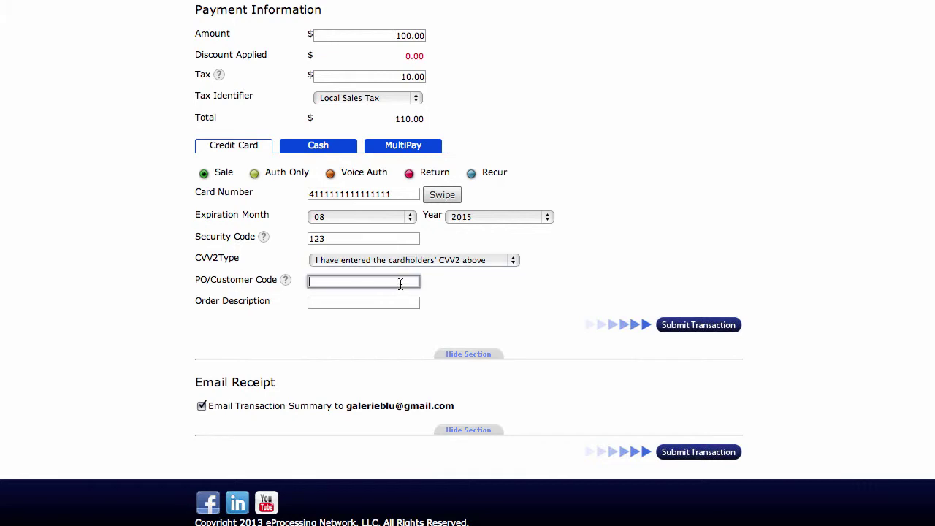
text(0)
text(8222013)
click(333, 304)
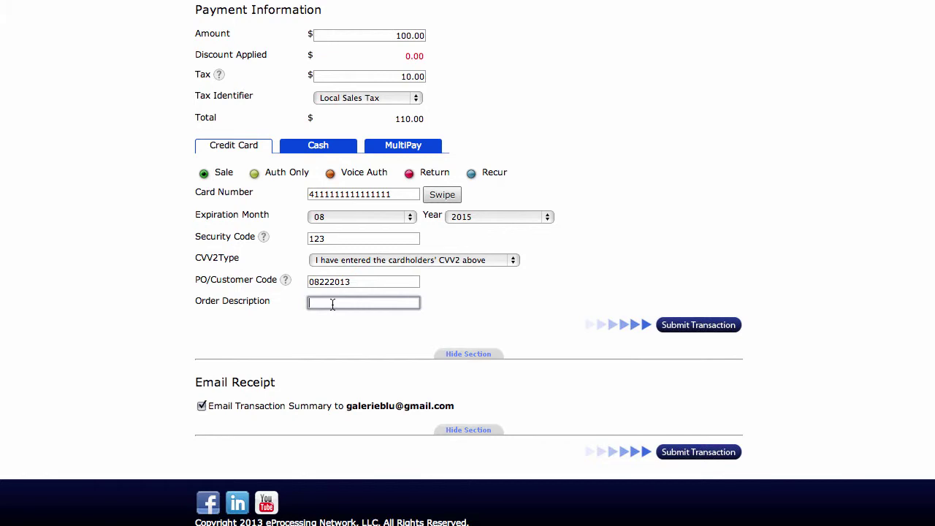
text(Lawn Care)
- Submit the $110.00 sale and, once approved, start a new blank transaction
click(694, 332)
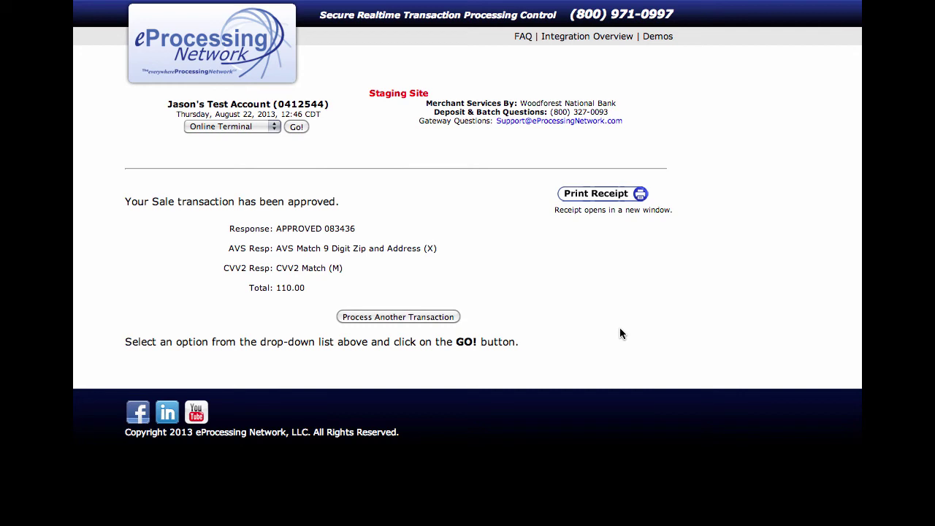
click(370, 317)
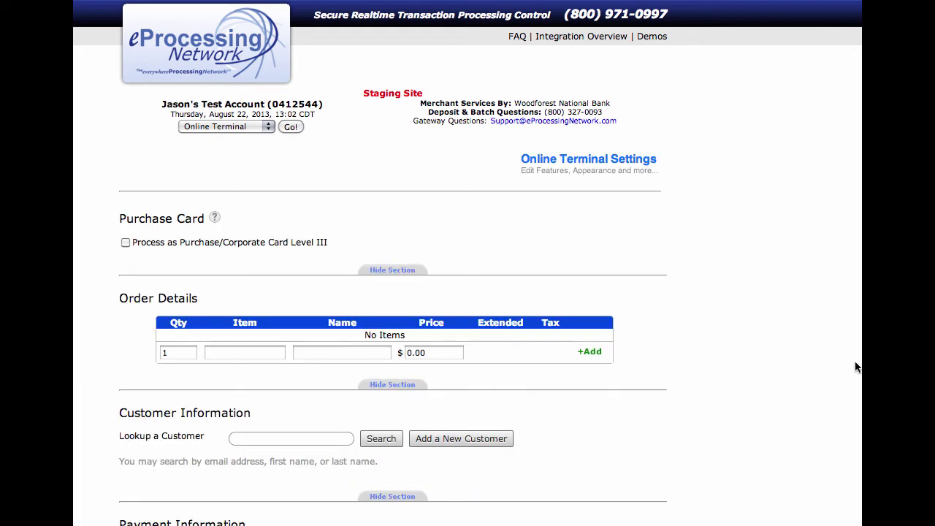